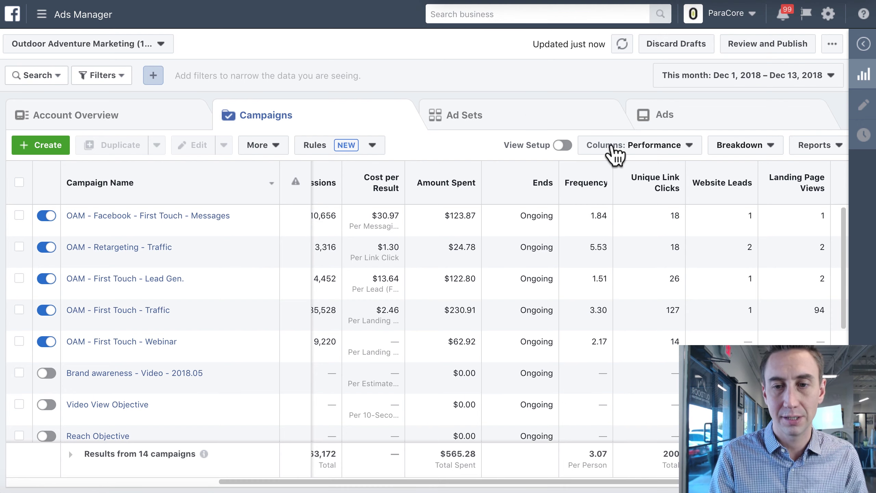
- Apply the Performance (Default) column preset and check the Frequency column's definition
{"action": "left_click", "coordinate": [647, 160]}
{"action": "left_click", "coordinate": [647, 165]}
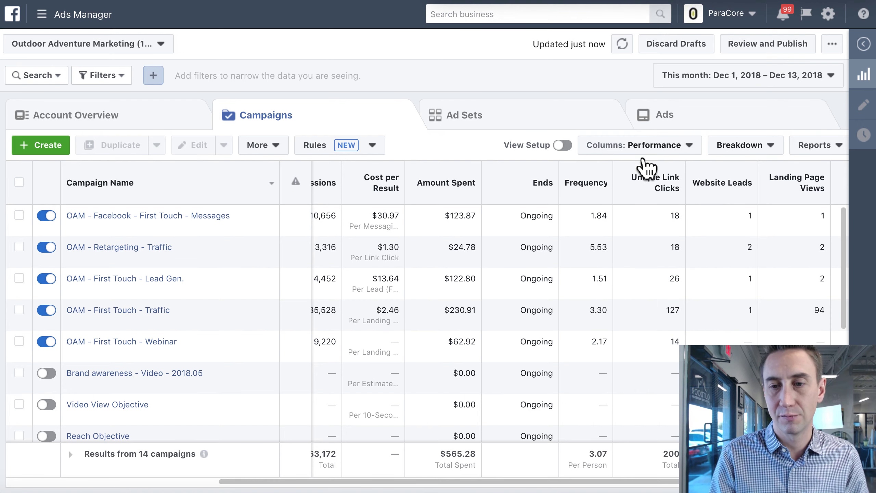
{"action": "scroll", "coordinate": [636, 292], "scroll_direction": "left", "scroll_amount": 3}
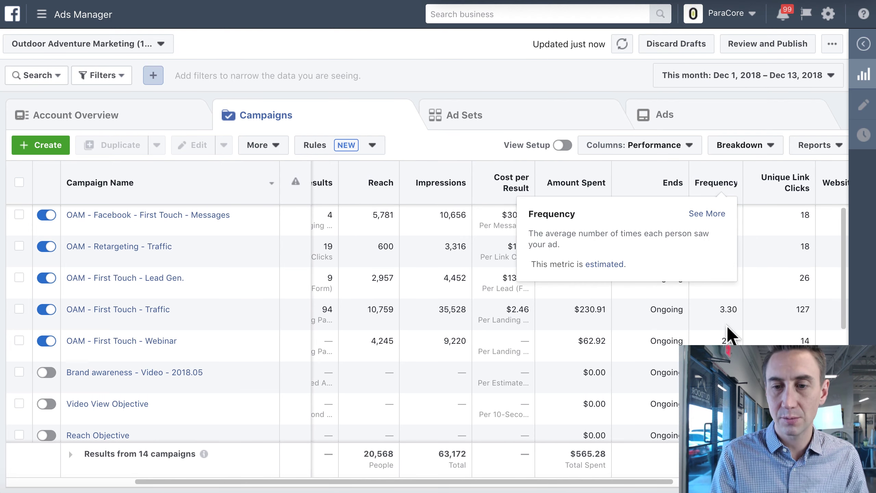
{"action": "mouse_move", "coordinate": [728, 195]}
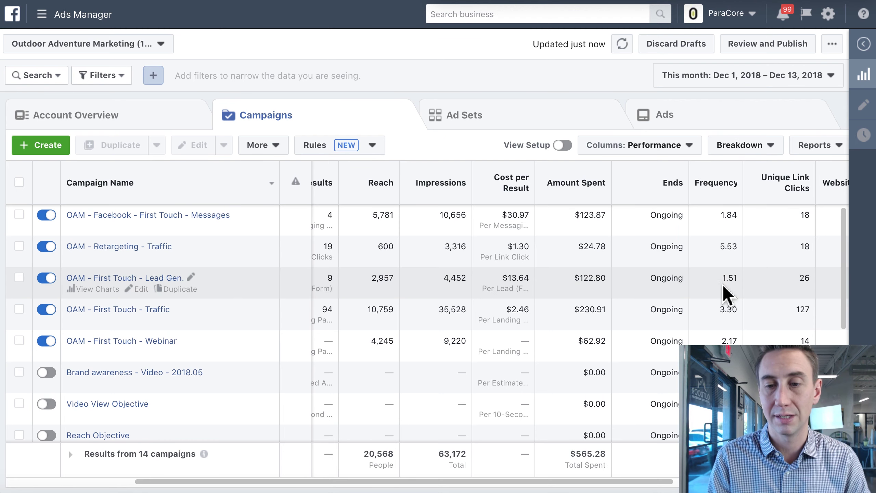
- Set the reporting range to the Last 30 days preset, Nov 13 – Dec 12, 2018
{"action": "left_click", "coordinate": [792, 84]}
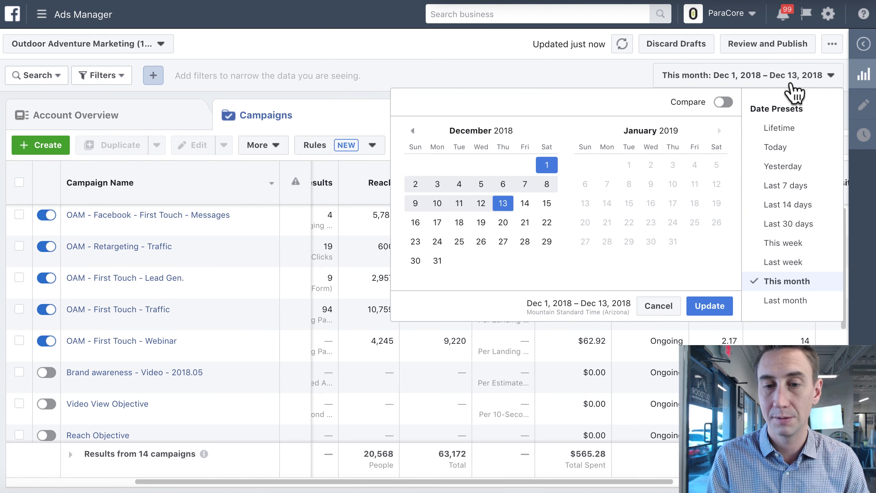
{"action": "left_click", "coordinate": [796, 224]}
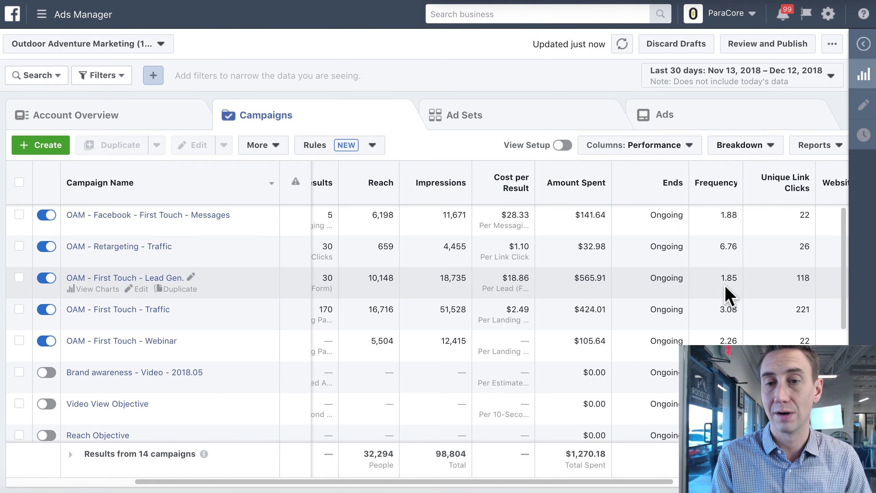
- Change the date range to the Yesterday preset, Dec 12, 2018
{"action": "left_click", "coordinate": [743, 88]}
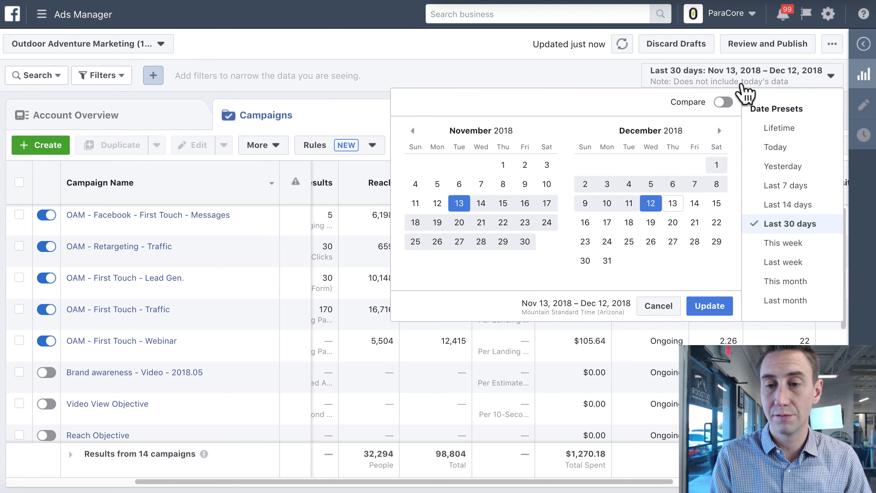
{"action": "left_click", "coordinate": [789, 172]}
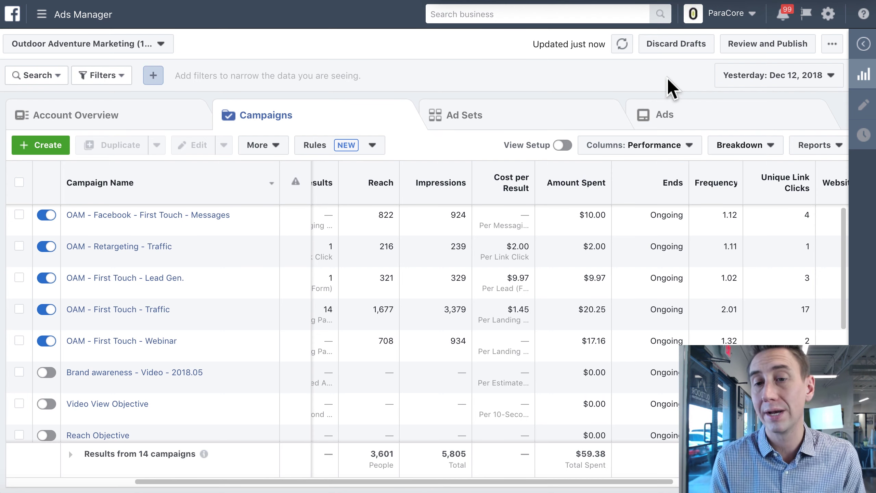
- Change the date range to the Last 7 days preset, Dec 6–12, 2018
{"action": "left_click", "coordinate": [746, 79]}
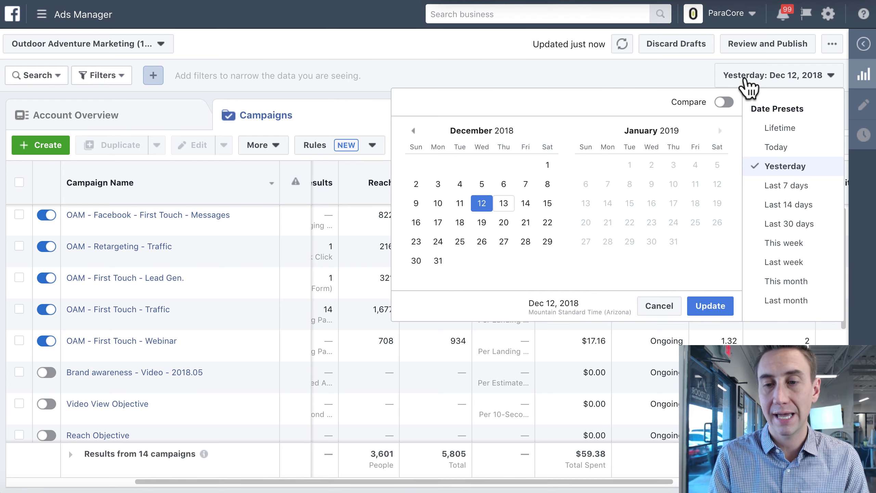
{"action": "left_click", "coordinate": [793, 189]}
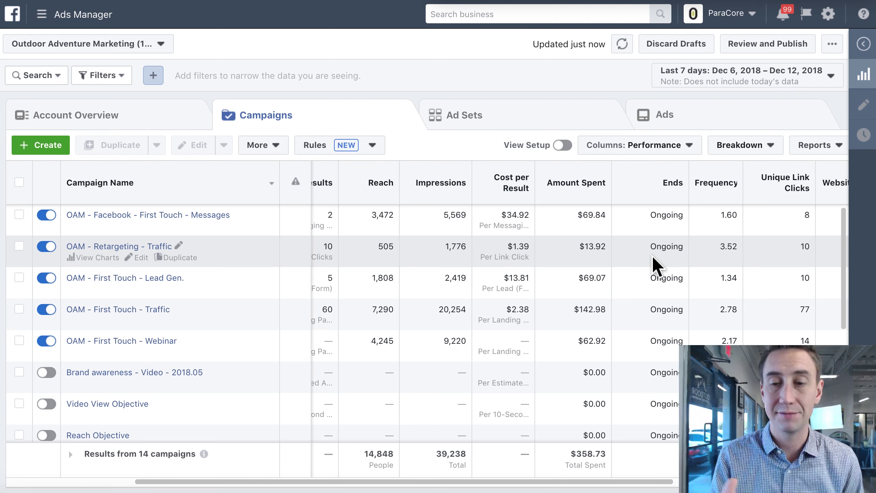
- Open OAM - Retargeting - Traffic to show its Website Traffic (180 Days) ad set
{"action": "scroll", "coordinate": [651, 256], "scroll_direction": "left", "scroll_amount": 5}
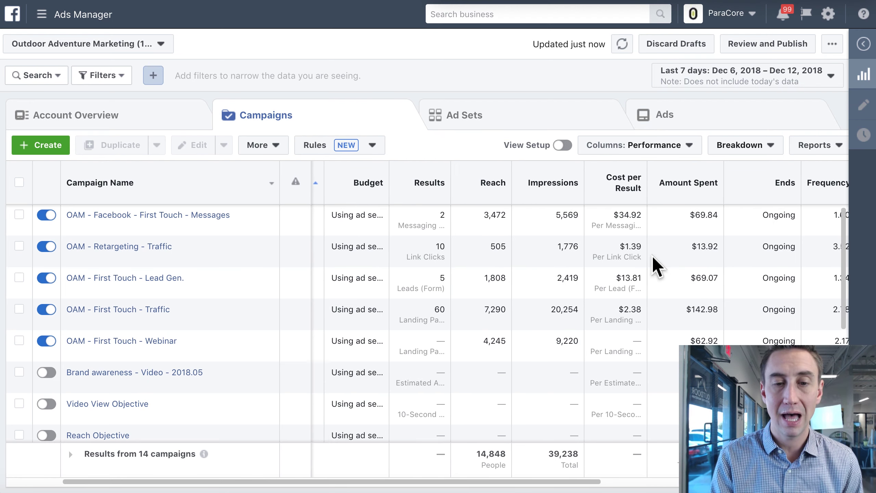
{"action": "scroll", "coordinate": [652, 256], "scroll_direction": "left", "scroll_amount": 1}
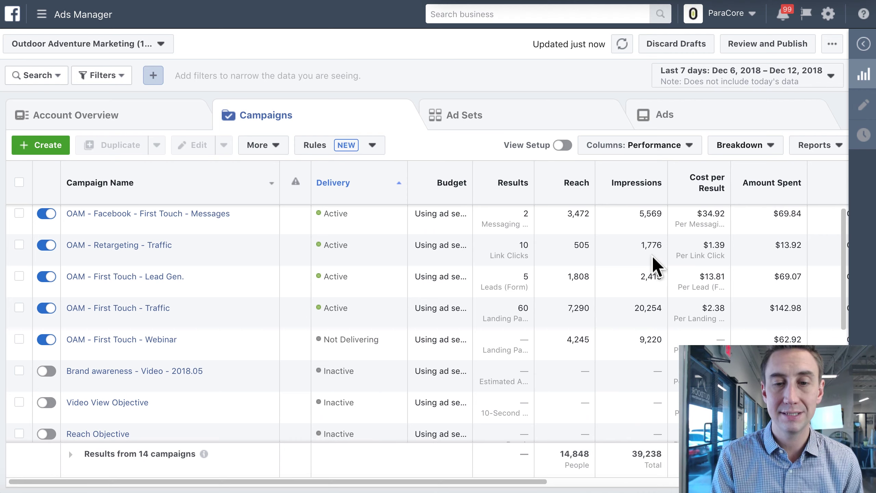
{"action": "left_click", "coordinate": [157, 242]}
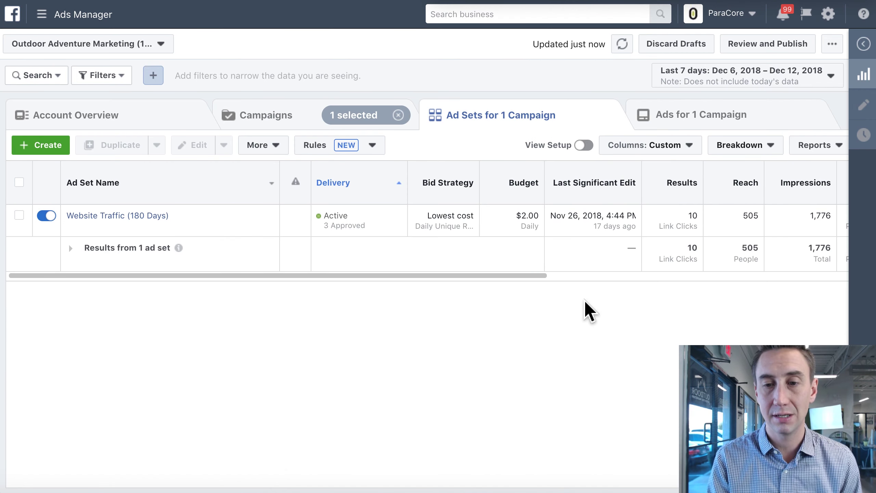
{"action": "mouse_move", "coordinate": [548, 235]}
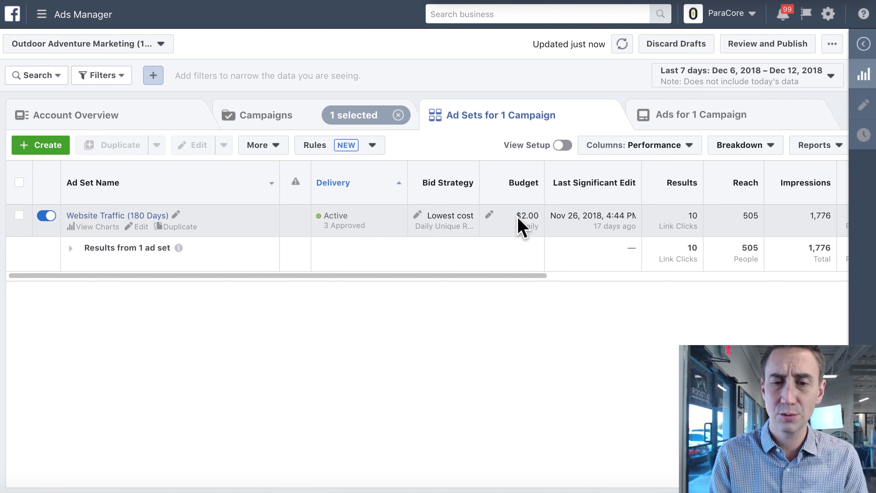
- Replace the $2.00 value in the ad set's Budget cell with $1.00 and confirm
{"action": "left_click", "coordinate": [526, 221]}
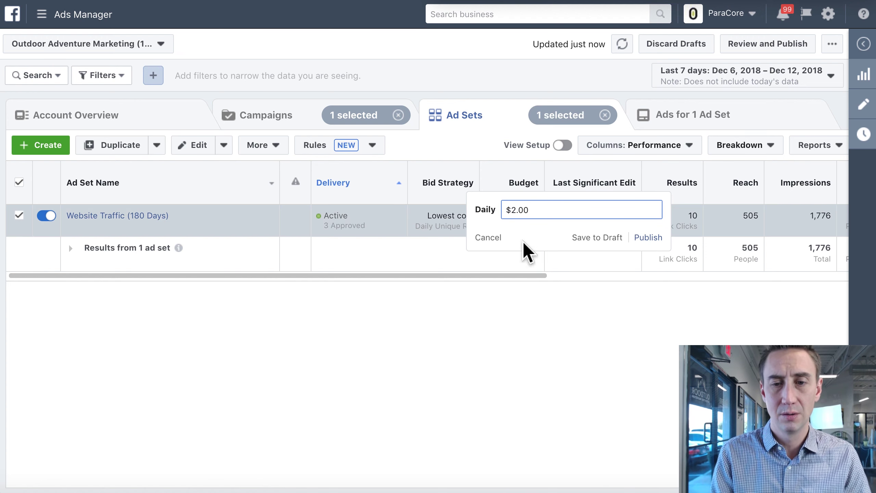
{"action": "left_click", "coordinate": [516, 210]}
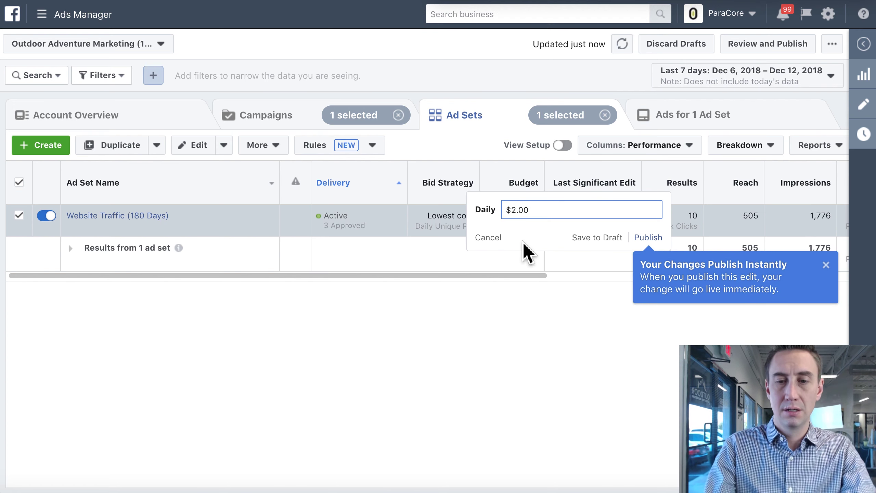
{"action": "key", "text": "BackSpace"}
{"action": "type", "text": "1"}
{"action": "key", "text": "Return"}
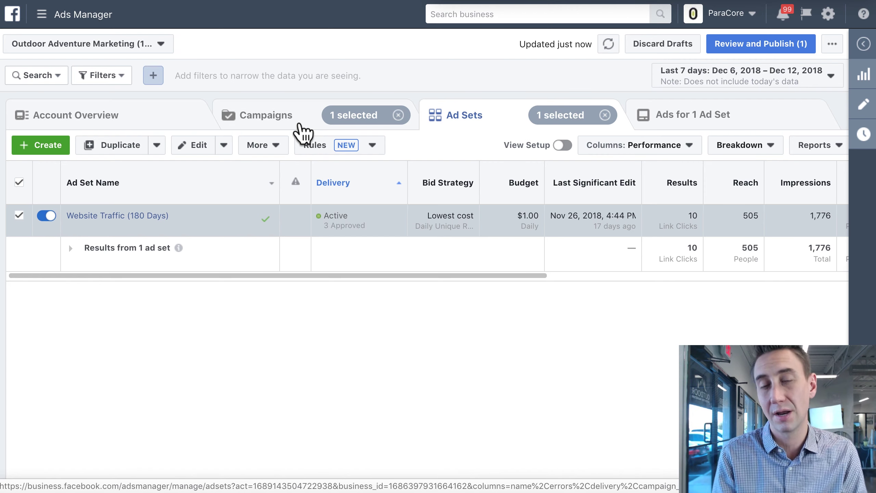
- Go back to the campaign list and publish the pending budget draft
{"action": "left_click", "coordinate": [300, 124]}
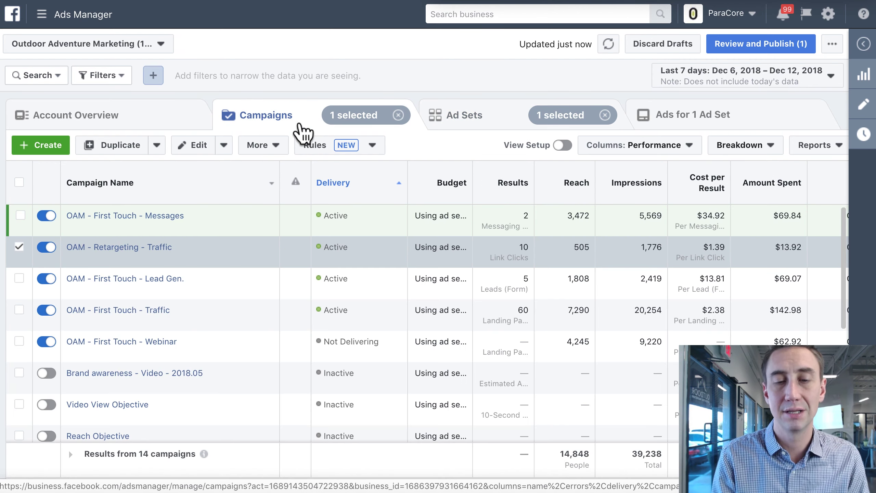
{"action": "left_click", "coordinate": [268, 208]}
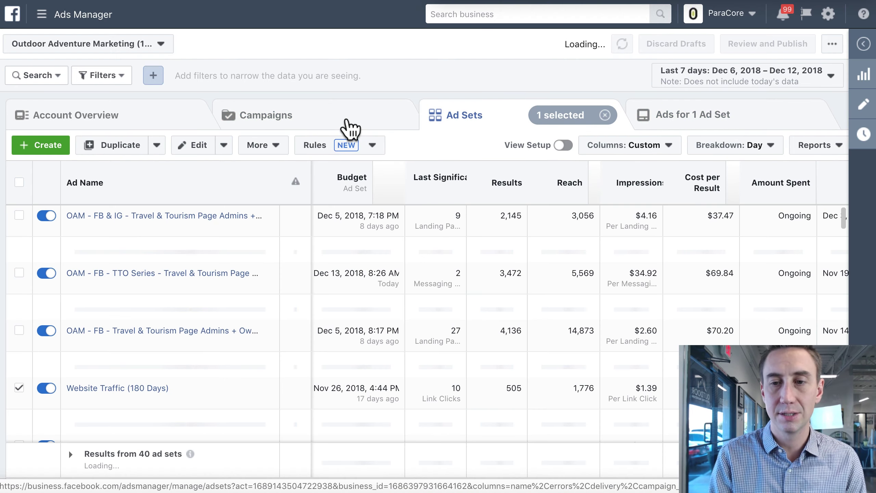
- Show the Campaigns tab broken down by day and scroll to the Retargeting campaign's daily rows
{"action": "left_click", "coordinate": [345, 129]}
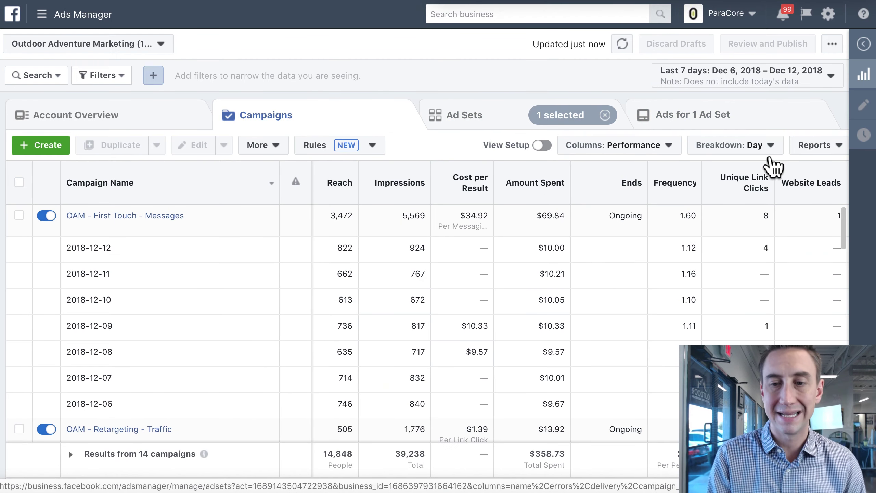
{"action": "mouse_move", "coordinate": [691, 193]}
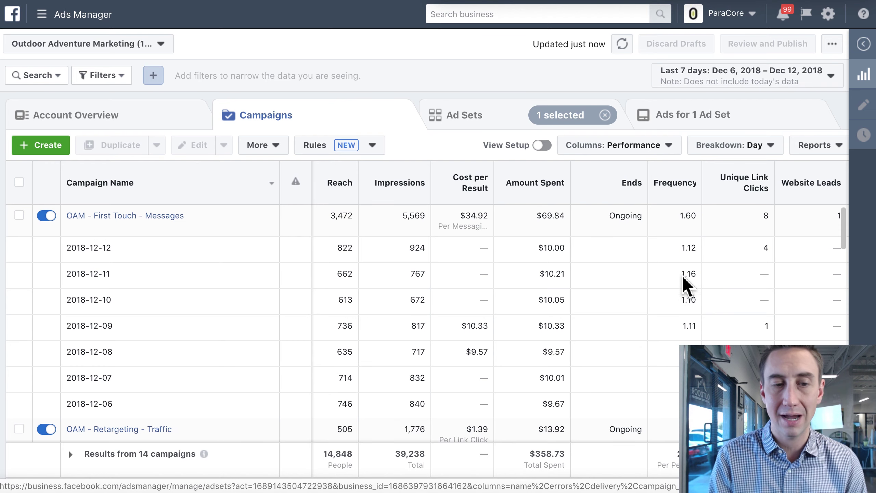
{"action": "scroll", "coordinate": [678, 279], "scroll_direction": "down", "scroll_amount": 5}
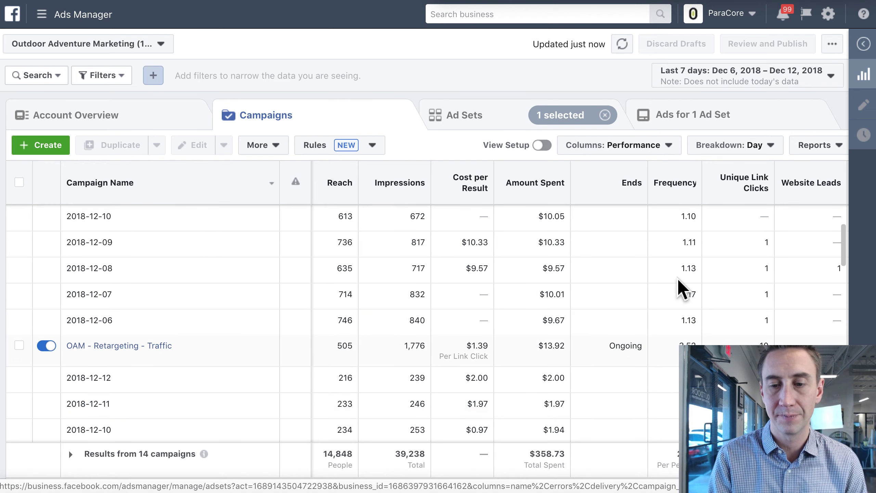
{"action": "scroll", "coordinate": [677, 278], "scroll_direction": "down", "scroll_amount": 2}
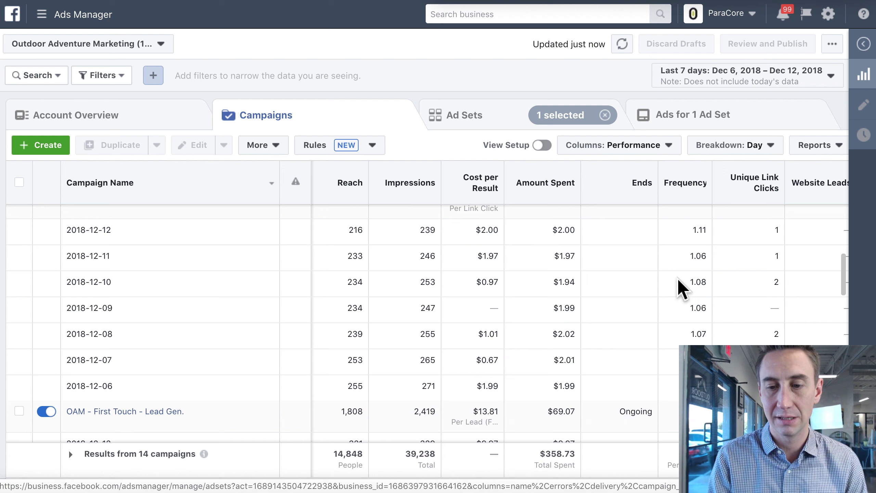
{"action": "scroll", "coordinate": [678, 278], "scroll_direction": "up", "scroll_amount": 1}
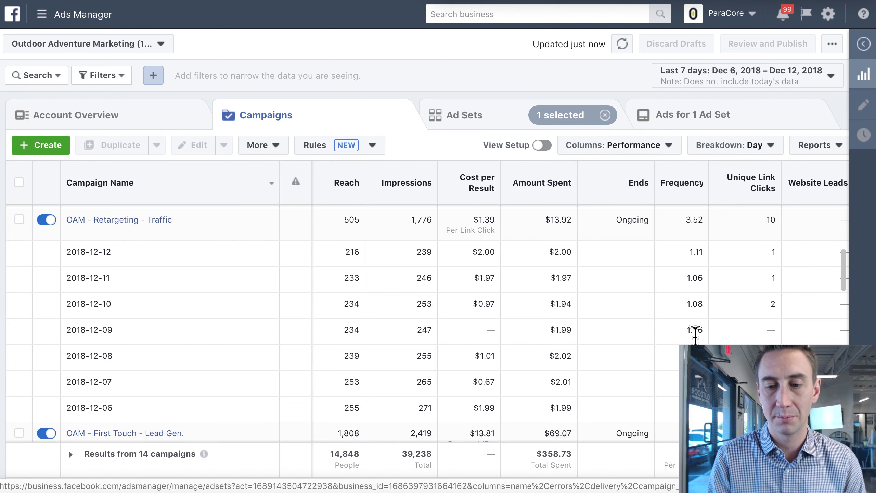
{"action": "scroll", "coordinate": [694, 333], "scroll_direction": "down", "scroll_amount": 2}
{"action": "scroll", "coordinate": [694, 333], "scroll_direction": "up", "scroll_amount": 2}
{"action": "scroll", "coordinate": [697, 333], "scroll_direction": "up", "scroll_amount": 1}
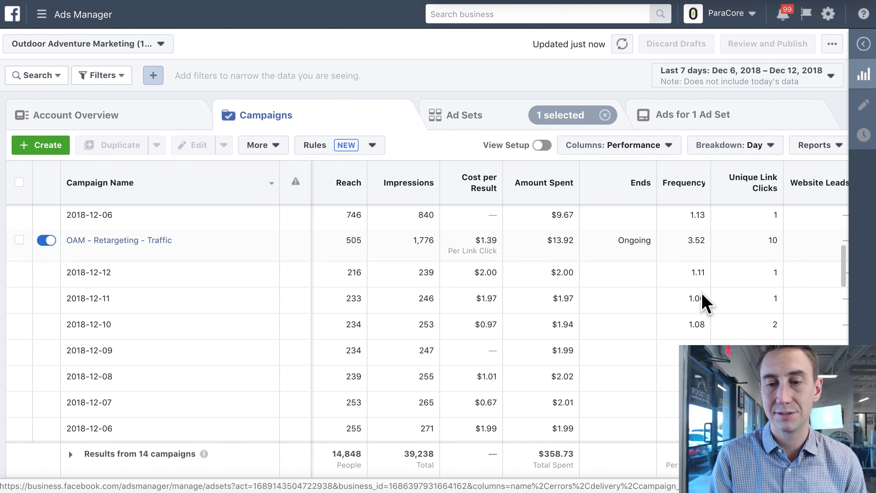
{"action": "scroll", "coordinate": [702, 294], "scroll_direction": "down", "scroll_amount": 1}
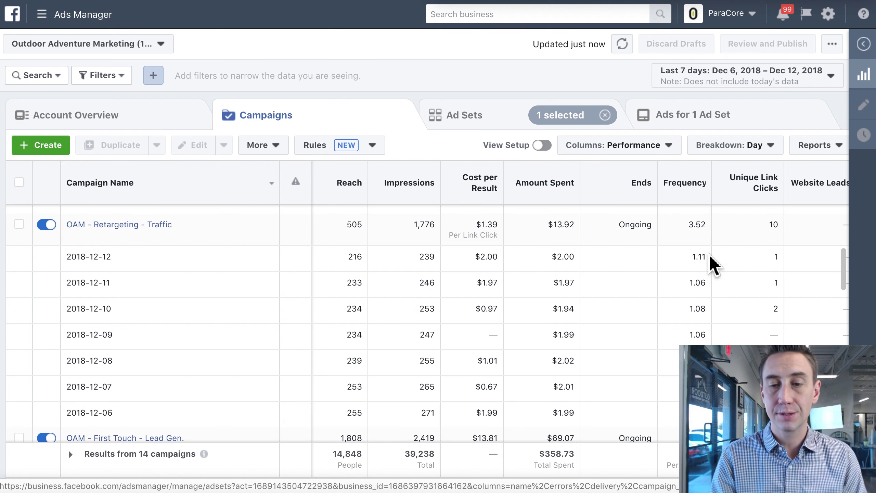
{"action": "mouse_move", "coordinate": [705, 234]}
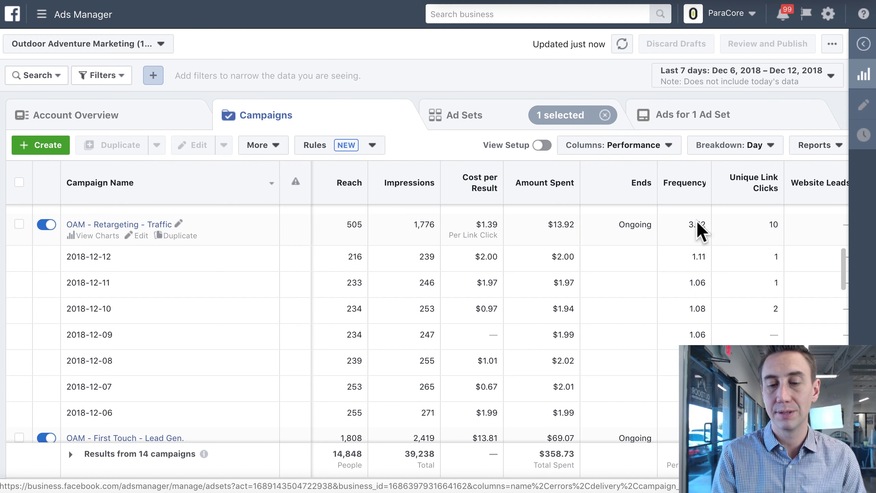
{"action": "scroll", "coordinate": [694, 288], "scroll_direction": "down", "scroll_amount": 1}
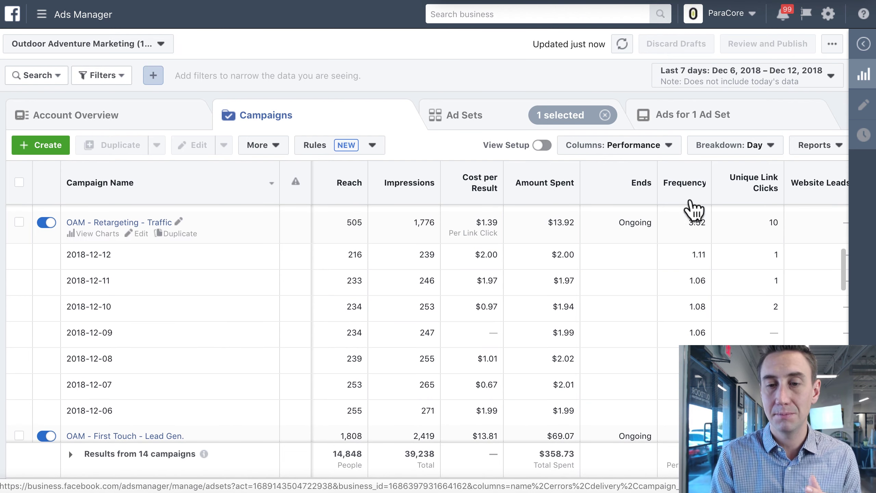
{"action": "mouse_move", "coordinate": [701, 198]}
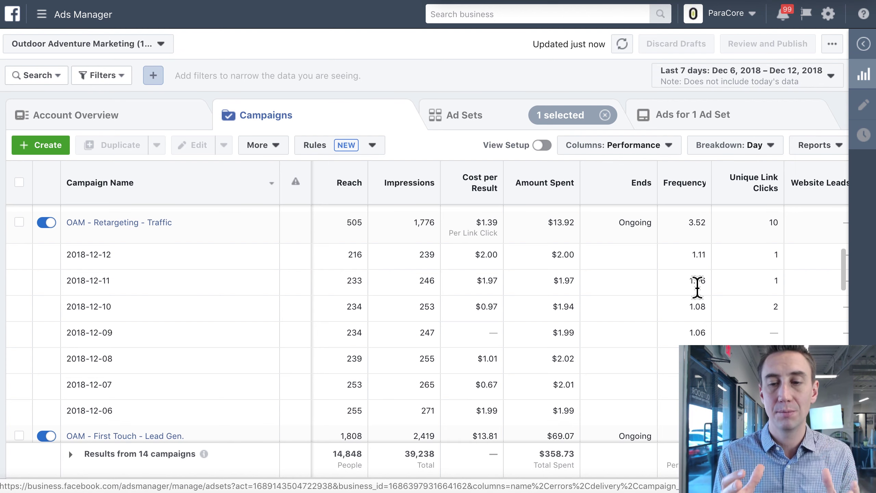
- Scroll down to OAM - First Touch - Traffic's daily rows: 7,290 reached, $142.98 spent
{"action": "scroll", "coordinate": [697, 286], "scroll_direction": "down", "scroll_amount": 2}
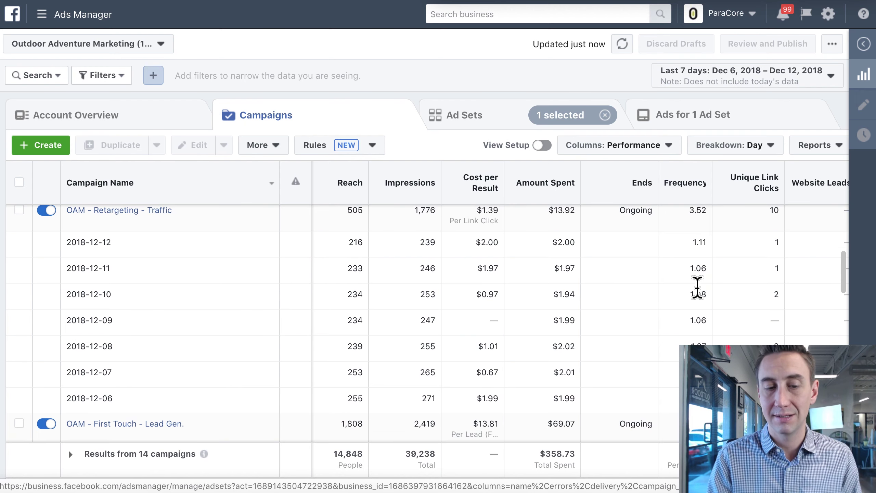
{"action": "scroll", "coordinate": [697, 283], "scroll_direction": "down", "scroll_amount": 8}
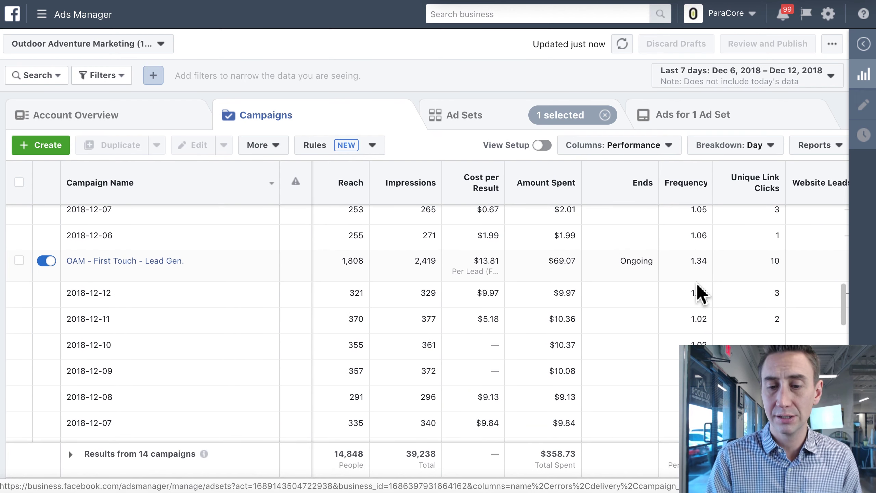
{"action": "scroll", "coordinate": [697, 284], "scroll_direction": "down", "scroll_amount": 3}
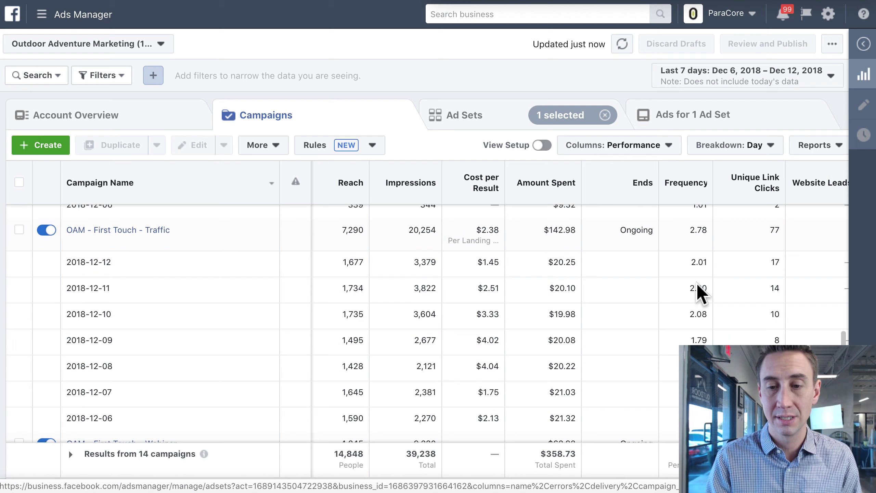